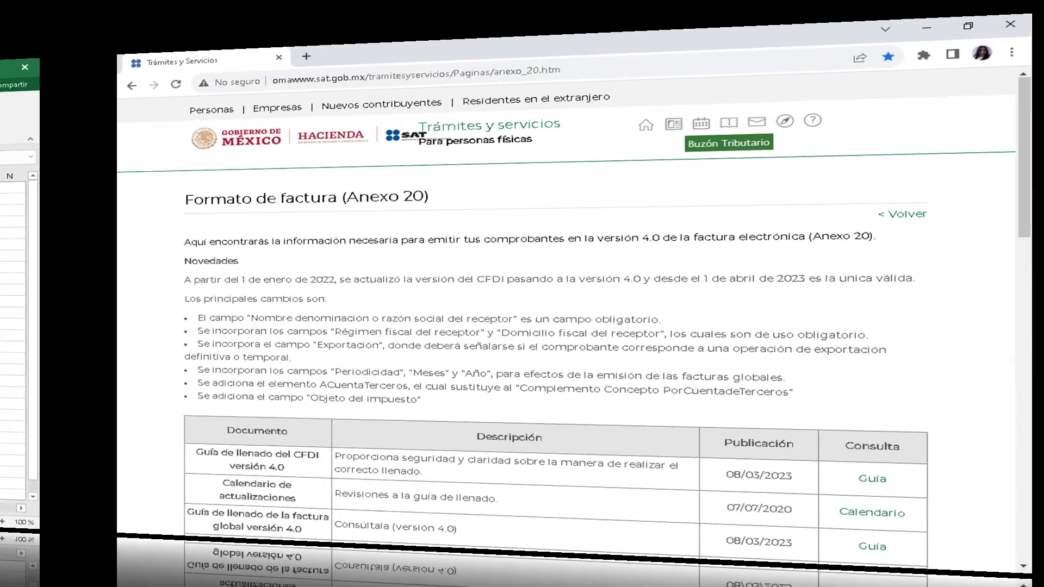
- Download the Catálogos CFDI Versión 4.0 (xls) file from the Anexo 20 page and open the workbook for editing
scroll(522, 321, "down", 10)
scroll(261, 261, "down", 8)
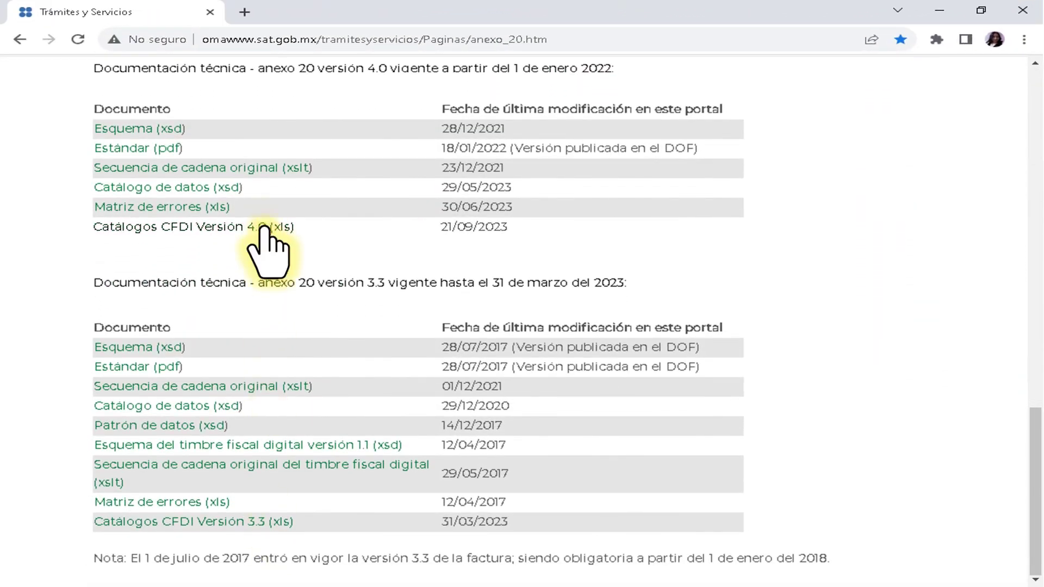
left_click(264, 230)
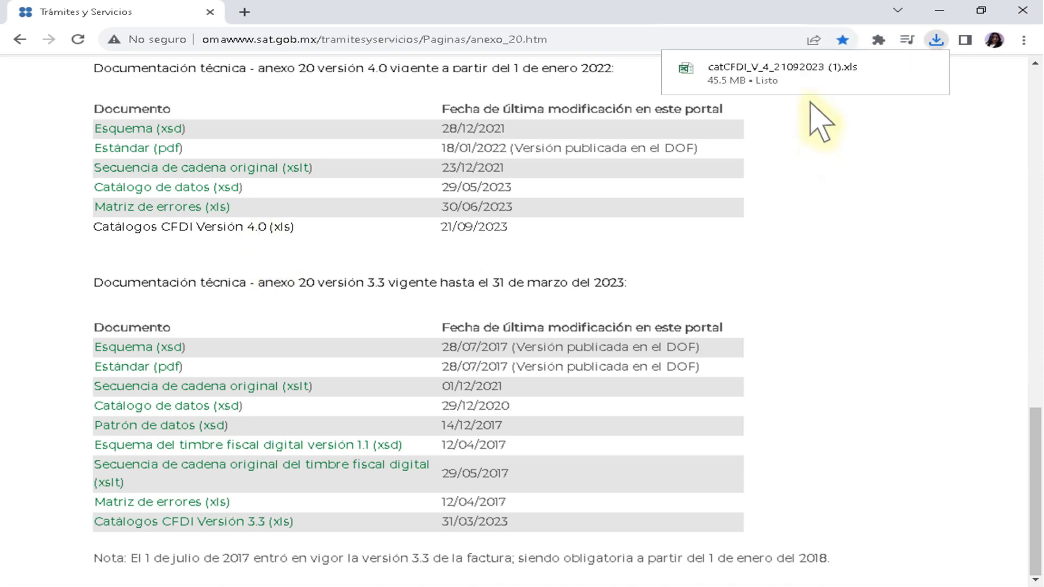
left_click(809, 80)
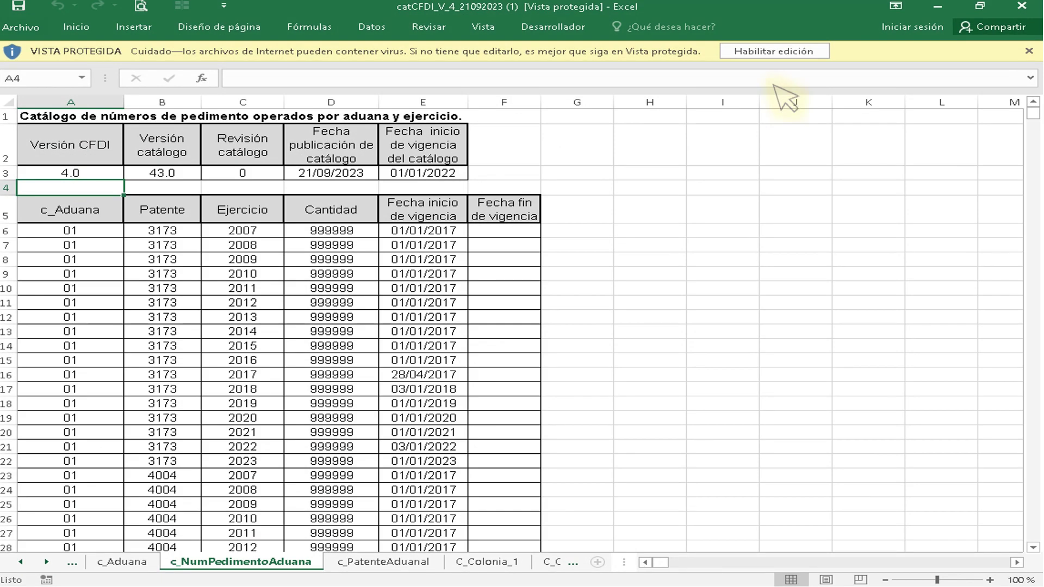
left_click(774, 50)
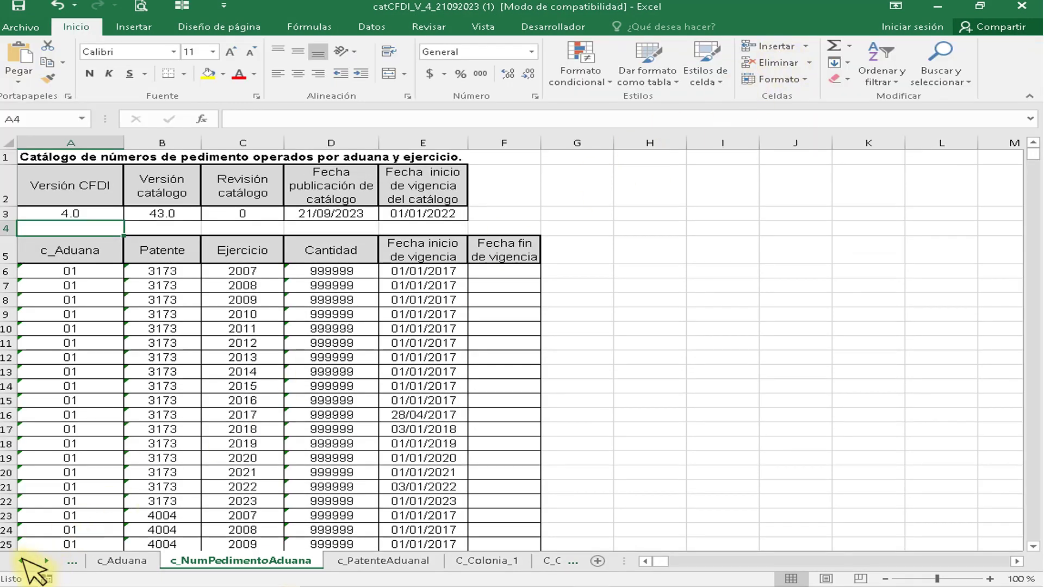
- Display the c_ClaveProdServ sheet of the catalogue workbook
left_click(20, 561)
left_click(20, 561)
left_click(20, 561)
left_click(21, 561)
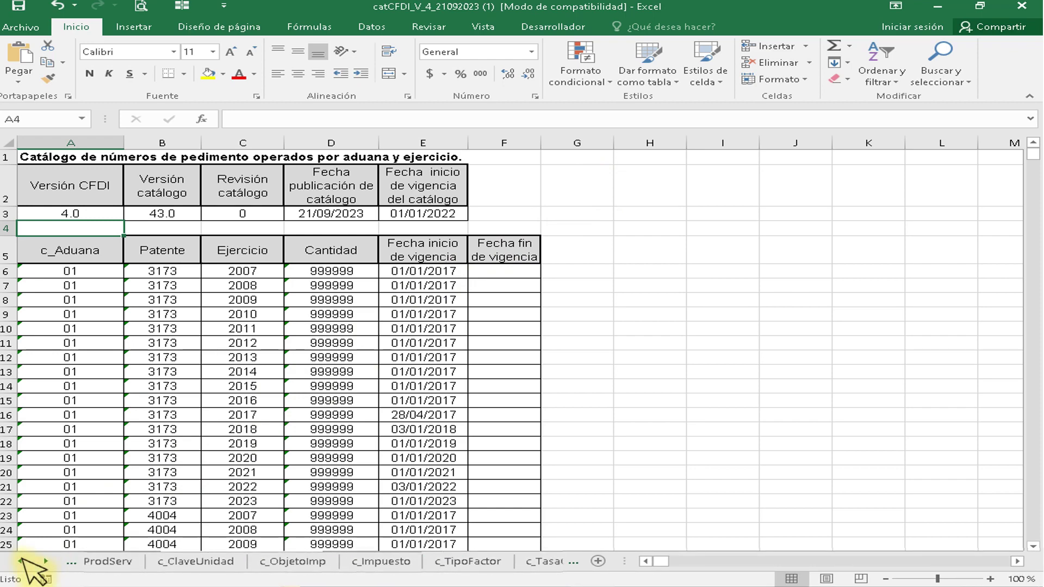
left_click(21, 562)
left_click(141, 560)
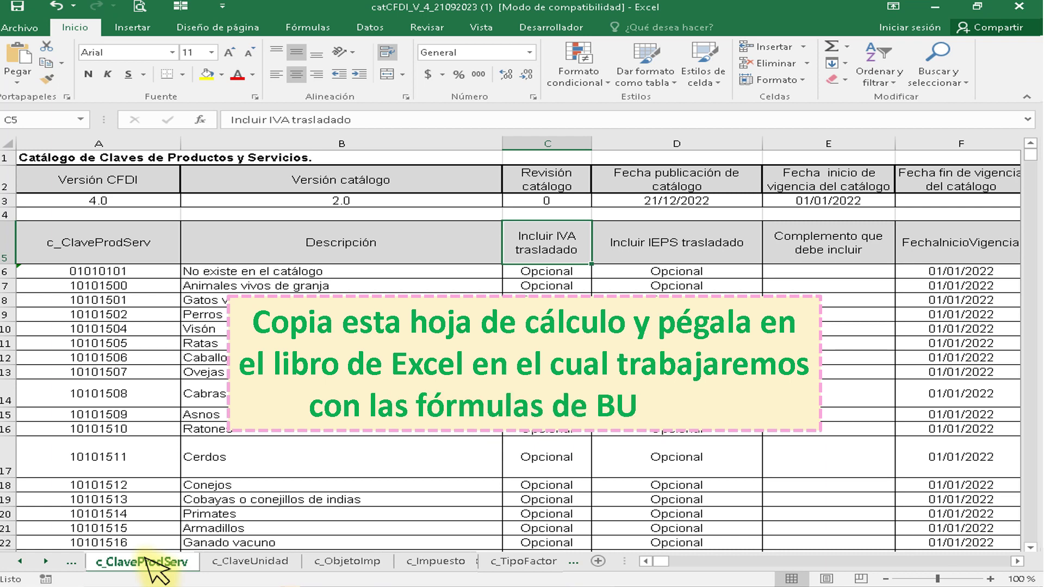
- Copy the c_ClaveProdServ and c_ClaveUnidad sheets into Libro1.xlsx, placing them before Hoja1 and creating copies
right_click(148, 563)
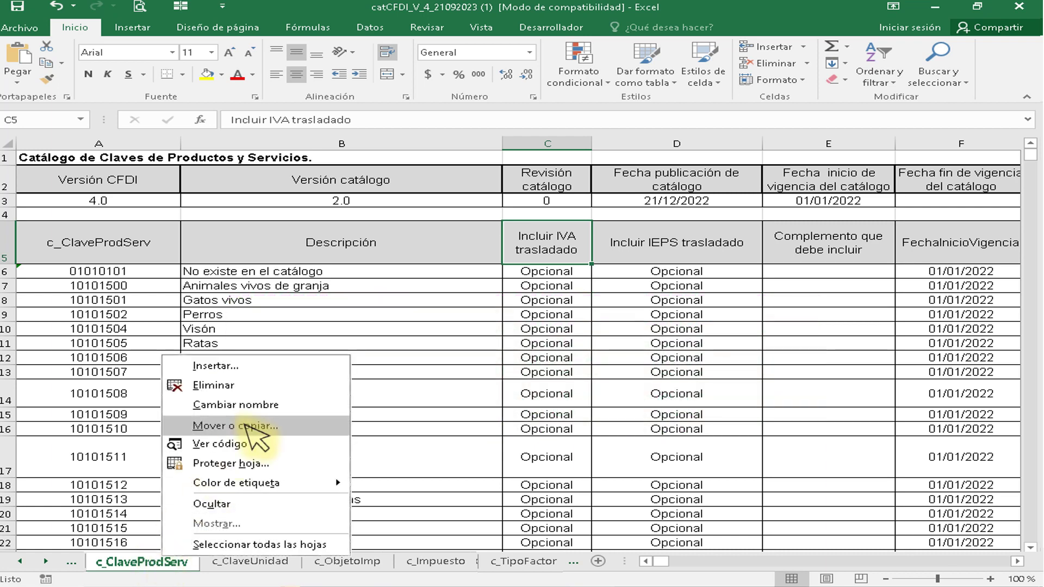
left_click(247, 424)
left_click(252, 377)
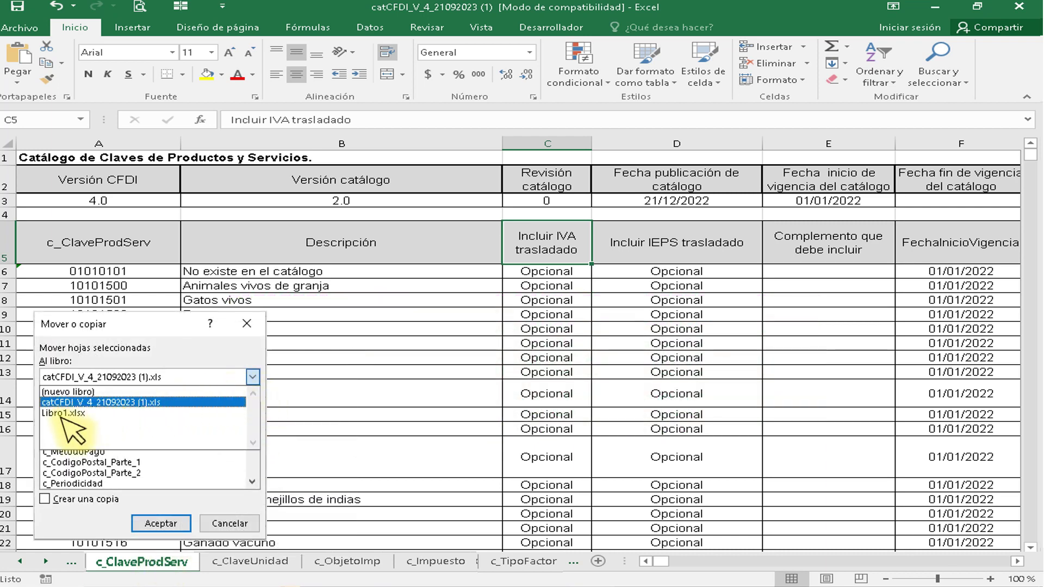
left_click(61, 414)
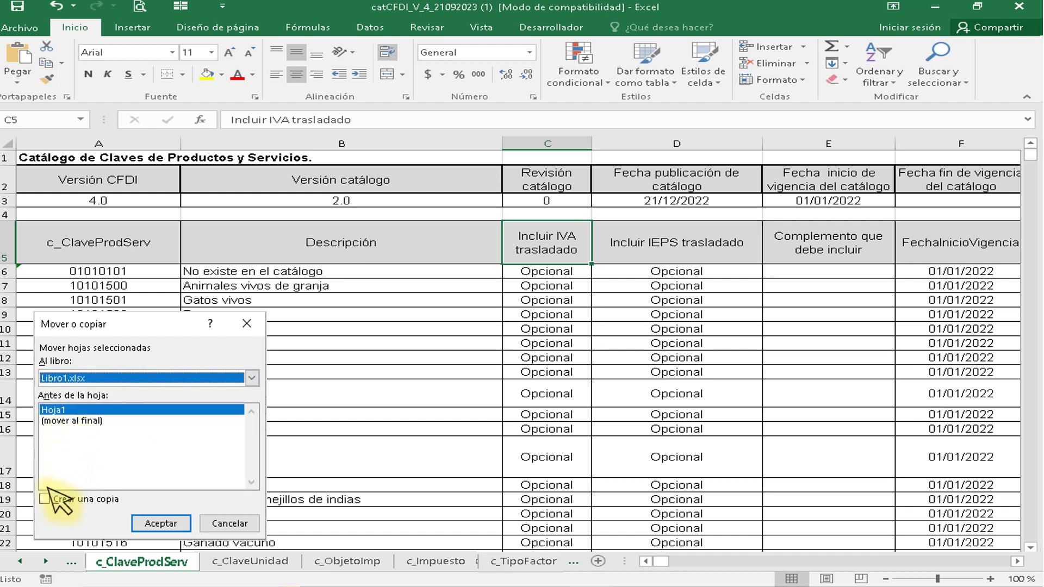
left_click(46, 499)
left_click(161, 523)
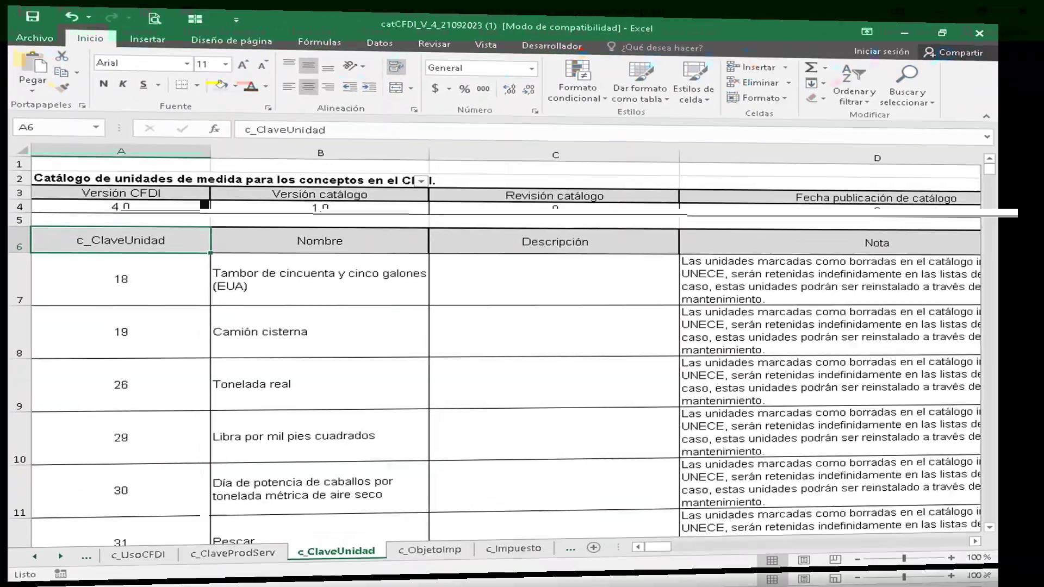
right_click(357, 551)
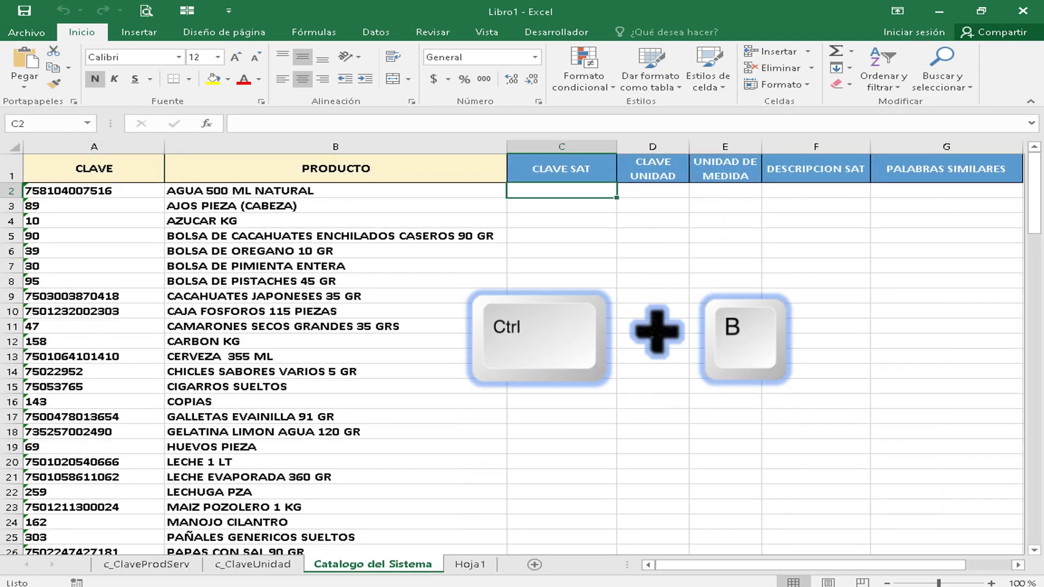
- Search the c_ClaveProdServ sheet of Libro1 for AGUA
key("ctrl+b")
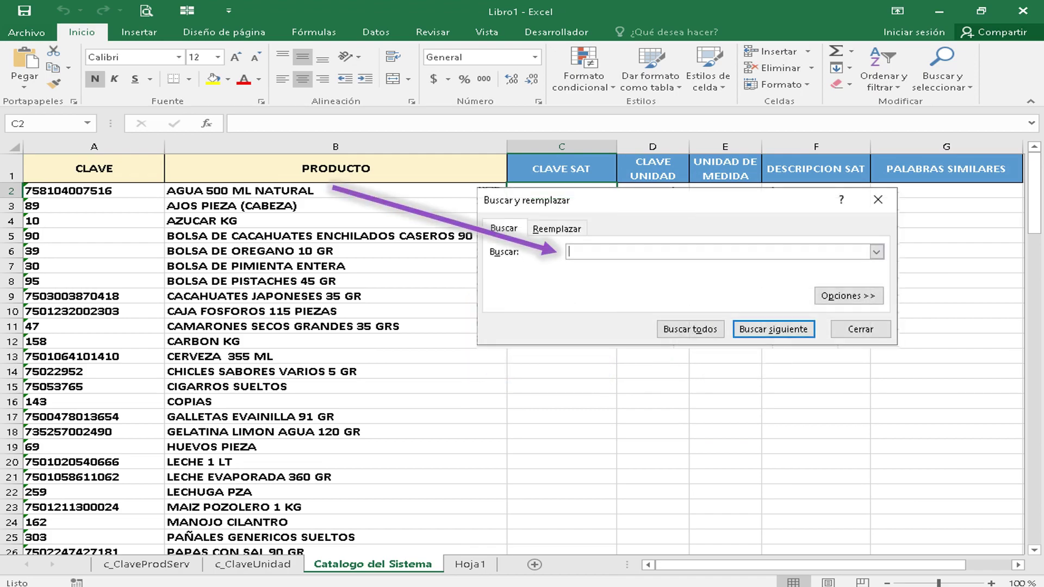
type("AGUA")
left_click(146, 565)
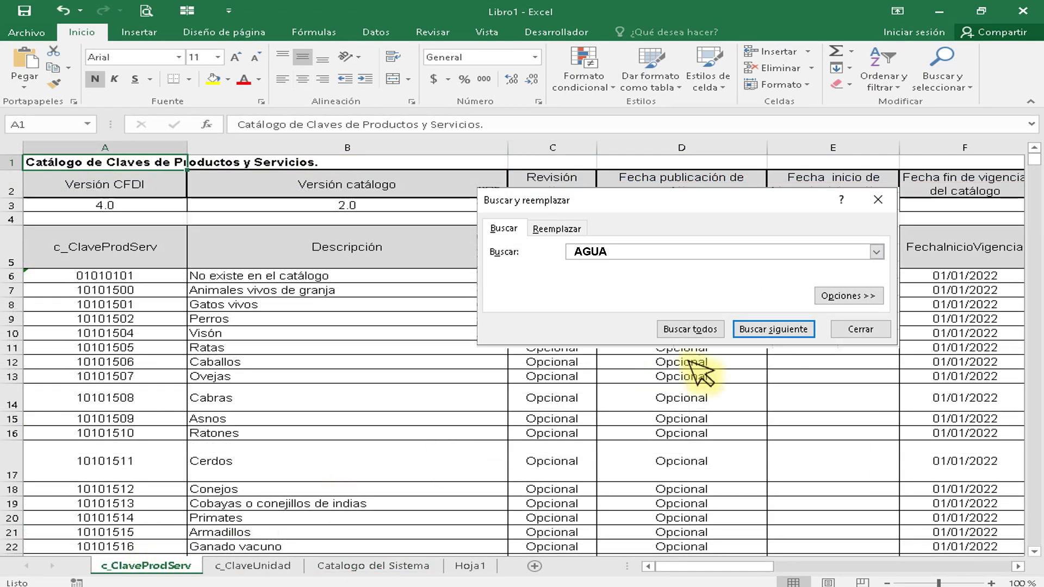
left_click(785, 329)
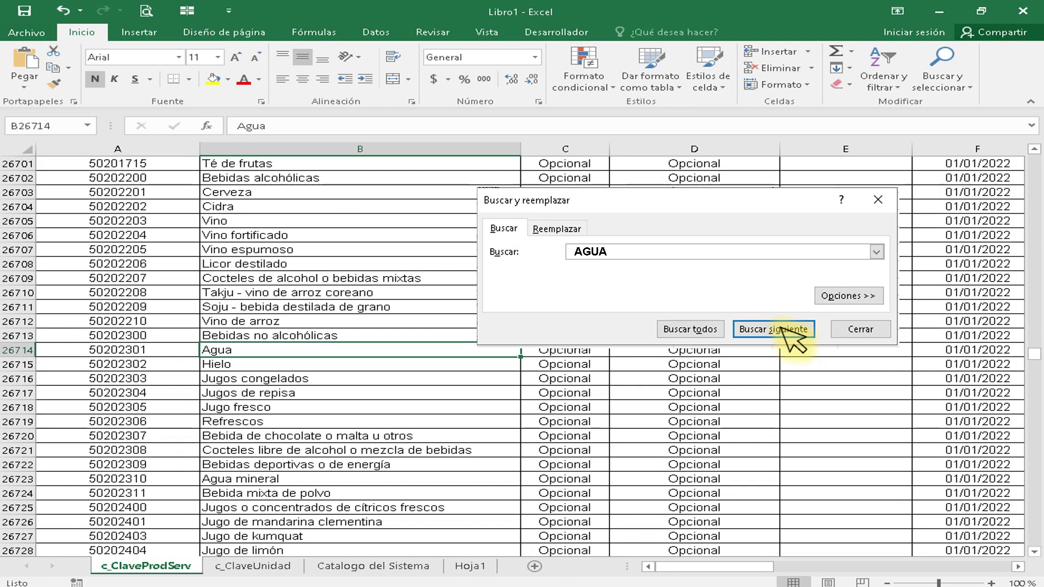
left_click(865, 332)
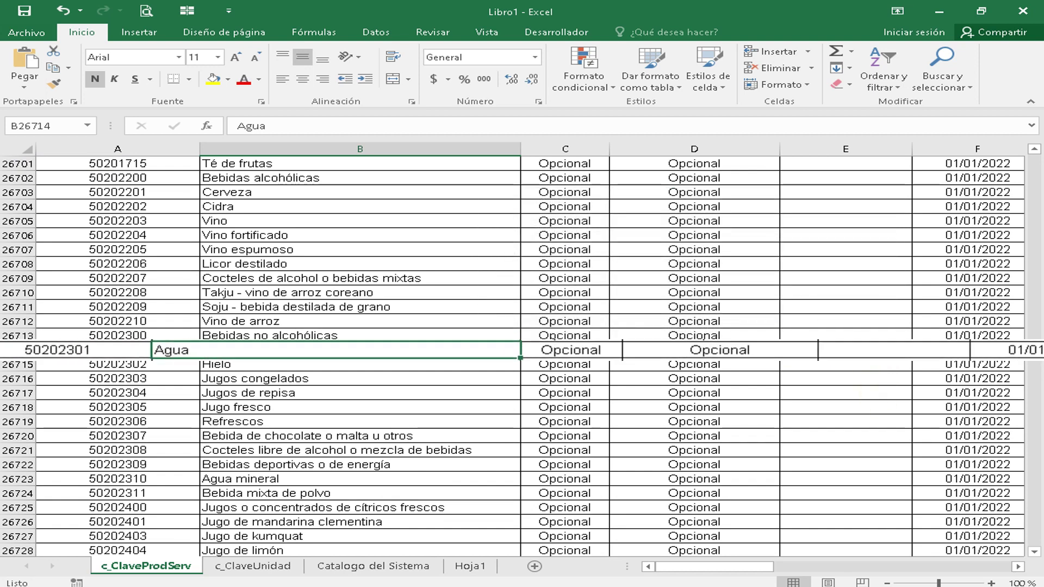
- Copy the code of the Agua row into the CLAVE SAT cell C2 of the Catalogo del Sistema sheet
left_click(161, 351)
key("ctrl+c")
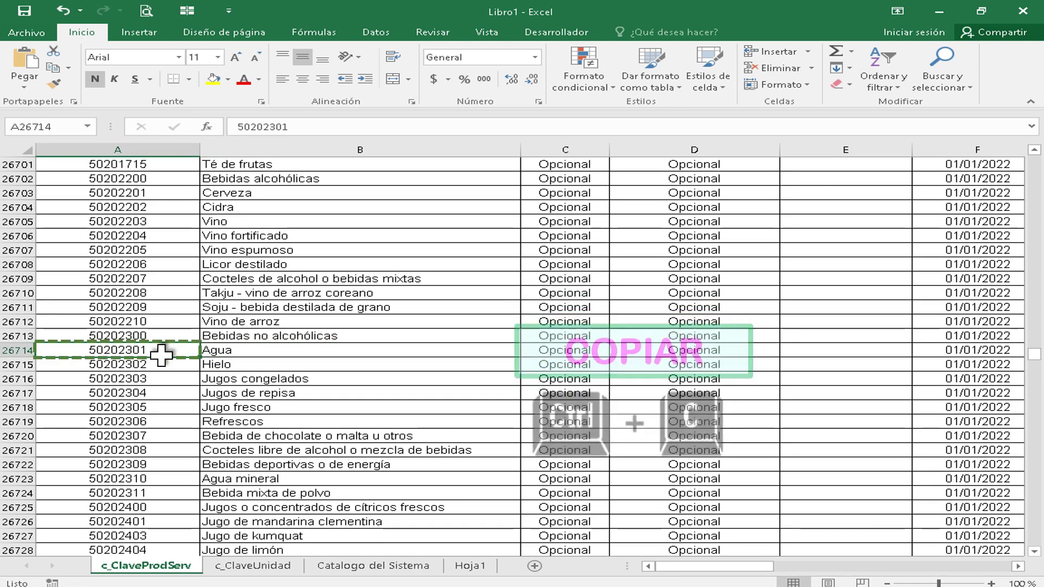
left_click(381, 566)
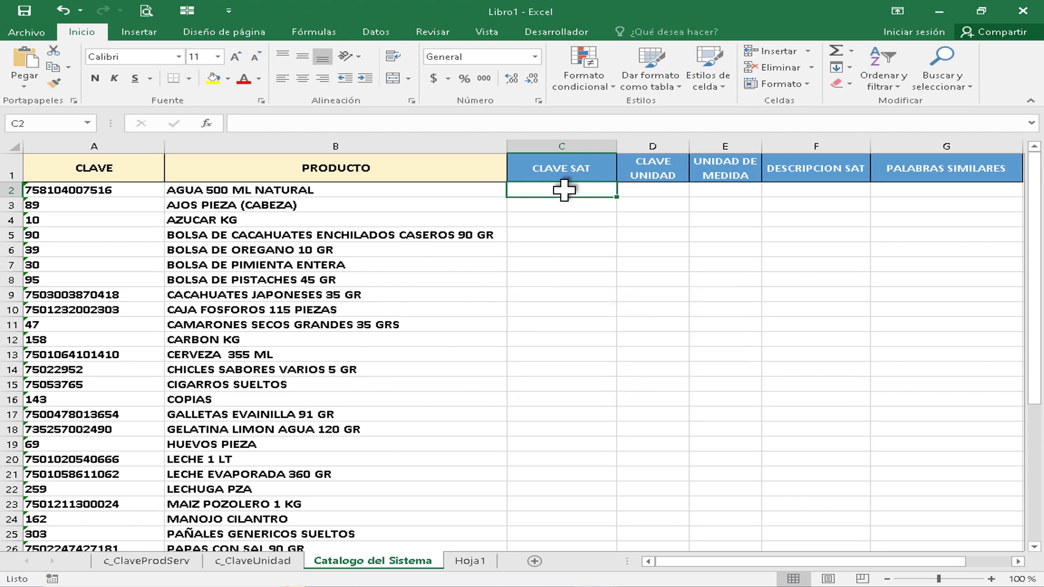
key("ctrl+v")
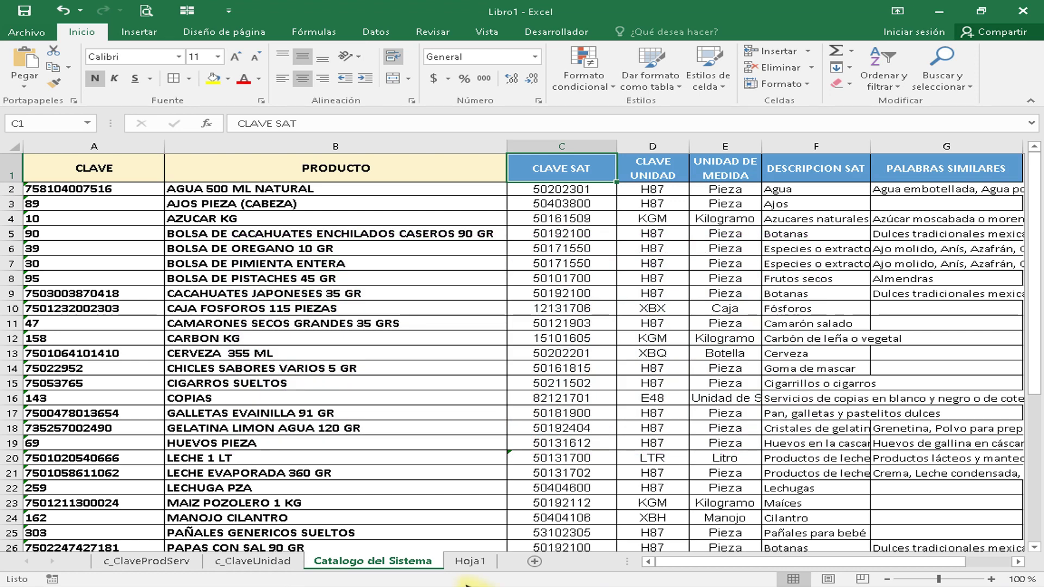
- Convert the range A1:G40 of the Catalogo del Sistema sheet into a table with headers
left_click(469, 561)
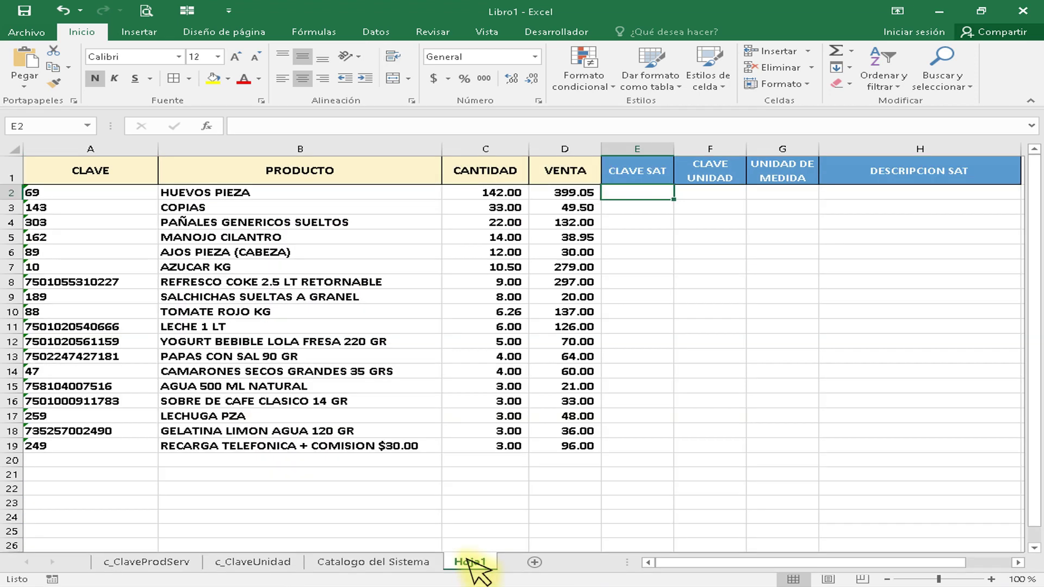
left_click(374, 563)
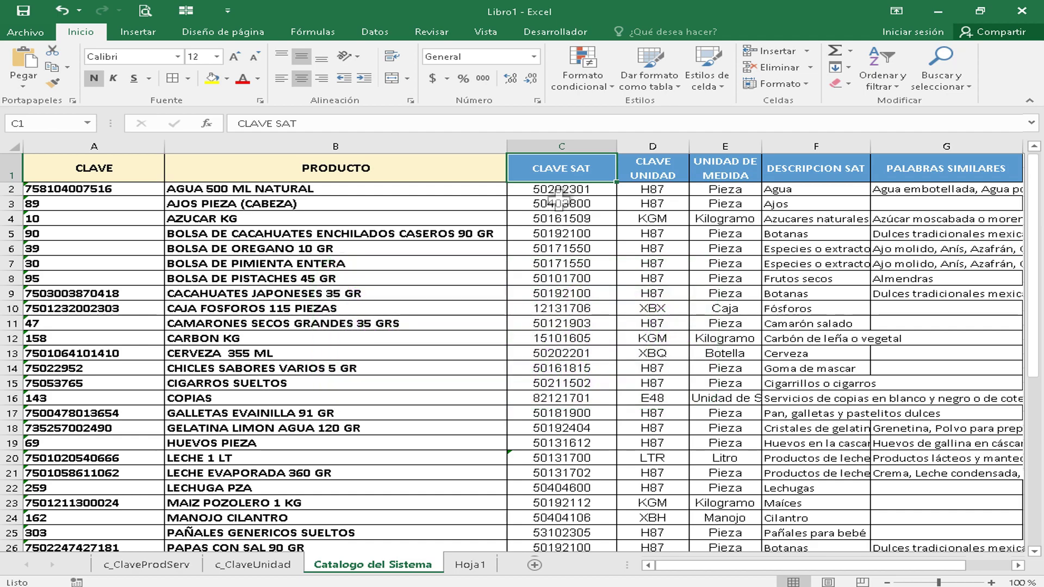
left_click(135, 166)
key("ctrl+a")
scroll(757, 389, "down", 5)
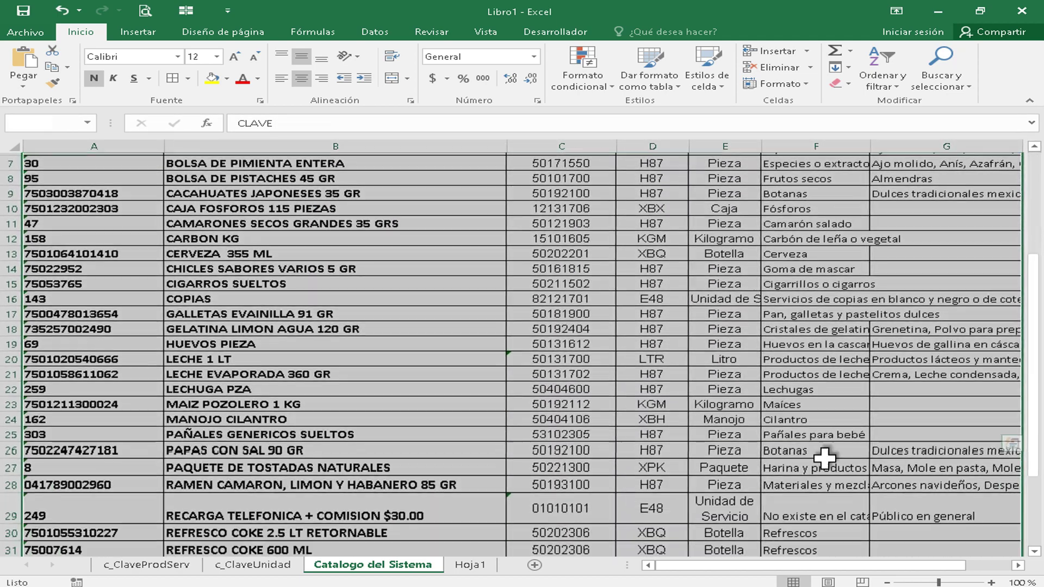
scroll(1004, 435, "up", 5)
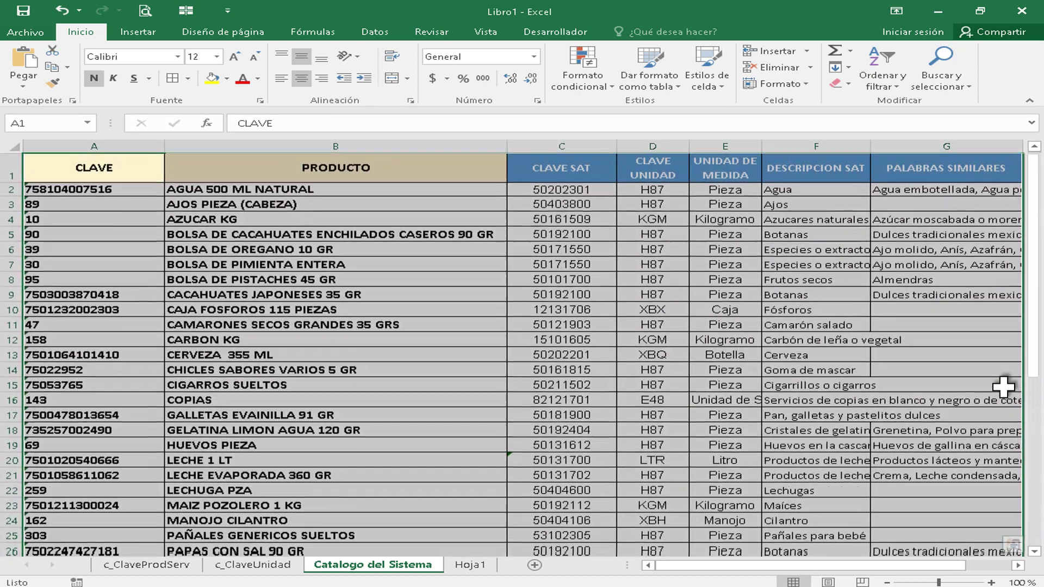
left_click(137, 33)
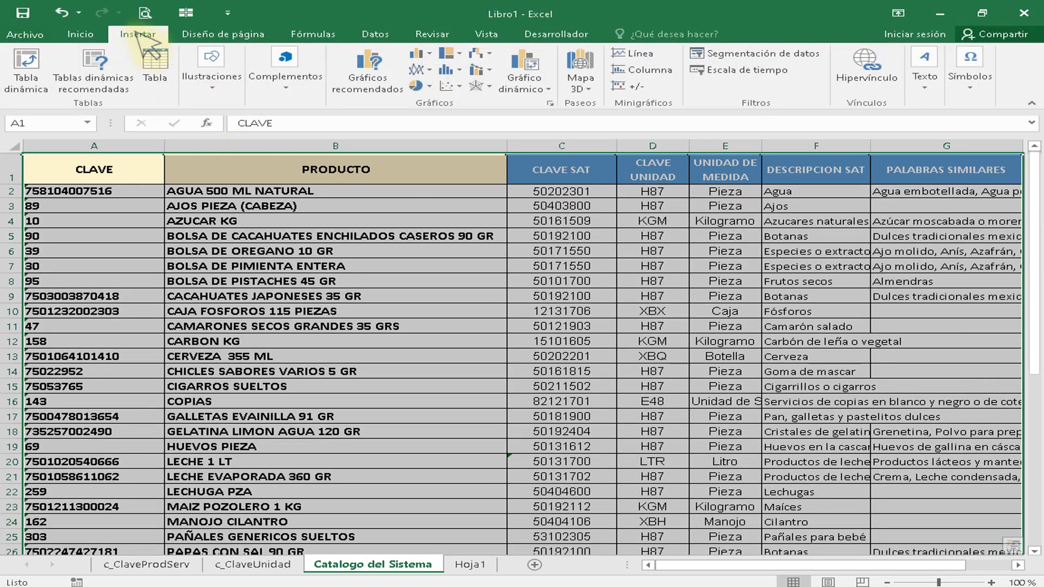
left_click(158, 64)
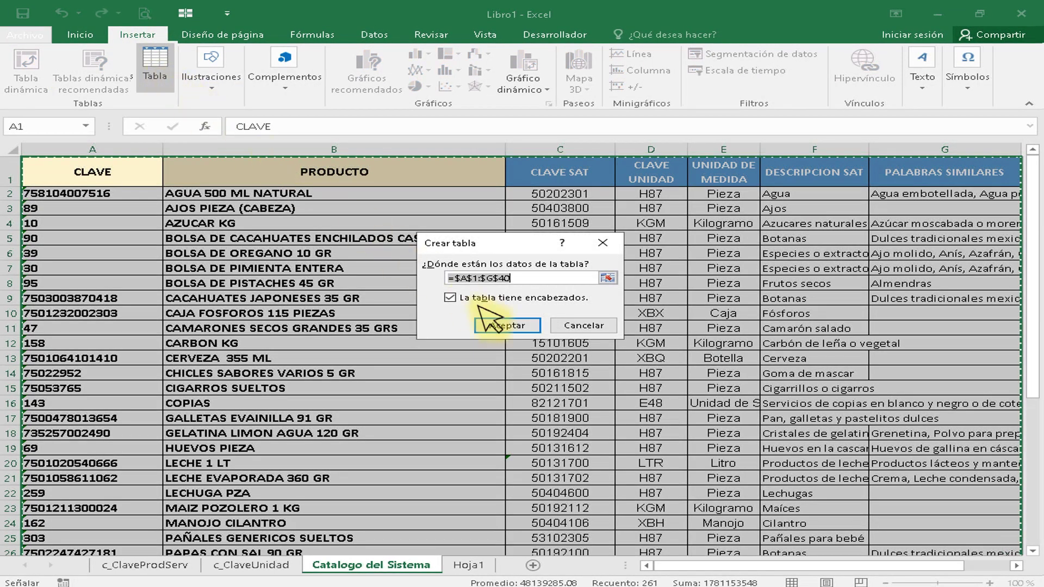
left_click(507, 325)
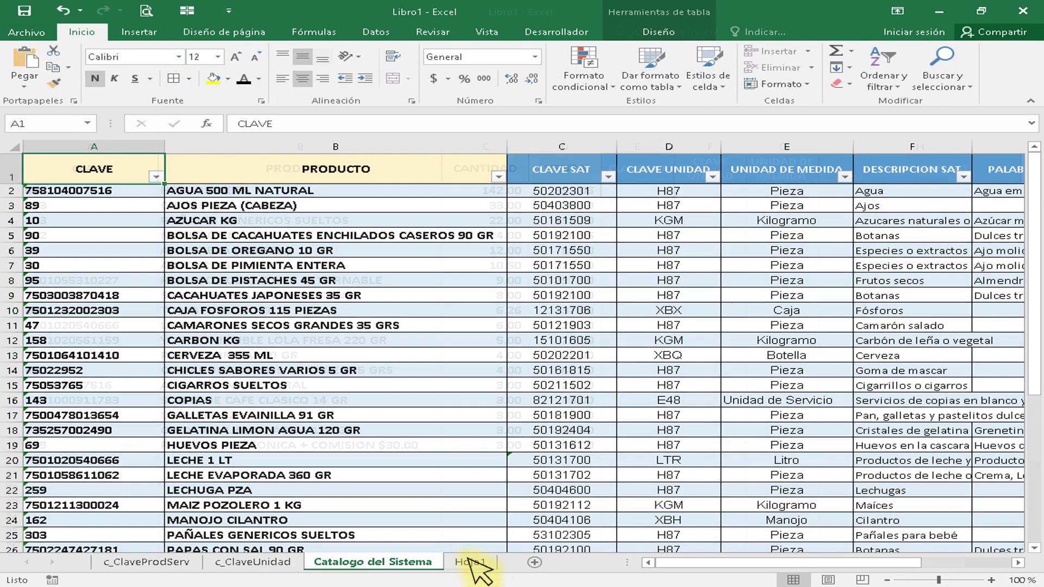
- Enter the formula =BUSCARV(A2,Tabla2,3,FALSO) in the CLAVE SAT cell E2 of Hoja1
left_click(471, 564)
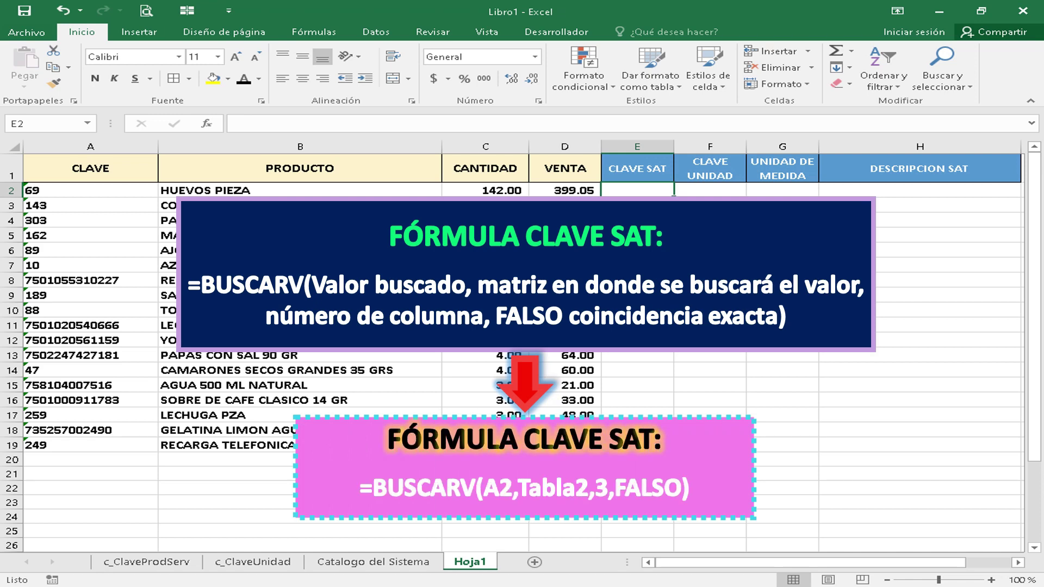
left_click(634, 194)
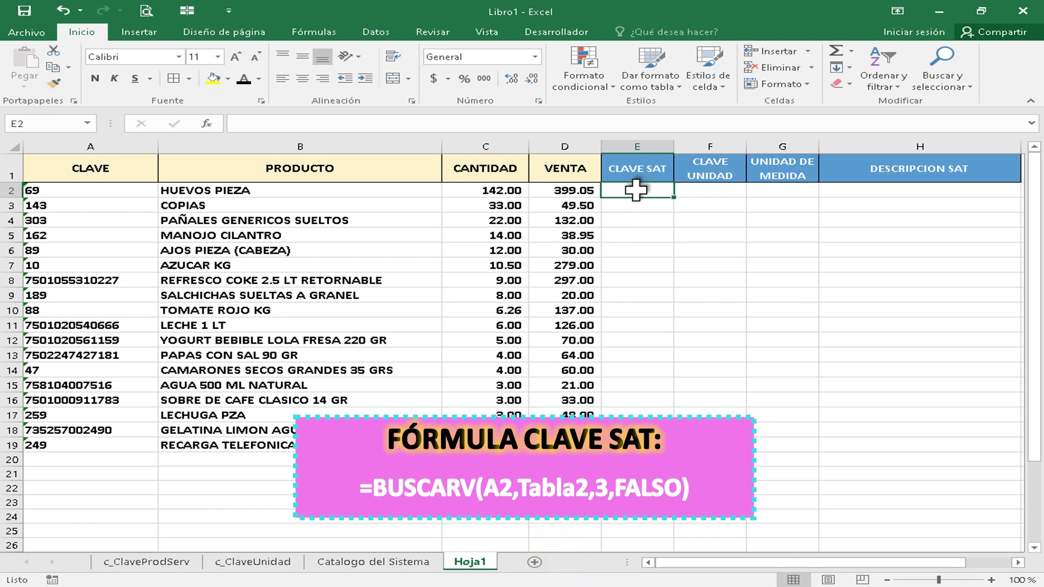
type("=BUSCA")
key("Tab")
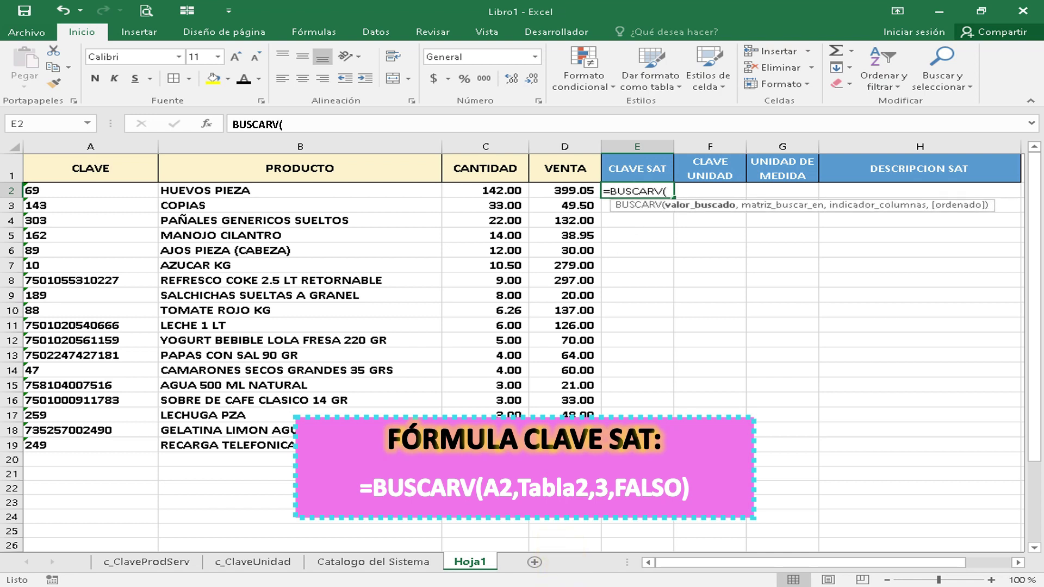
left_click(90, 191)
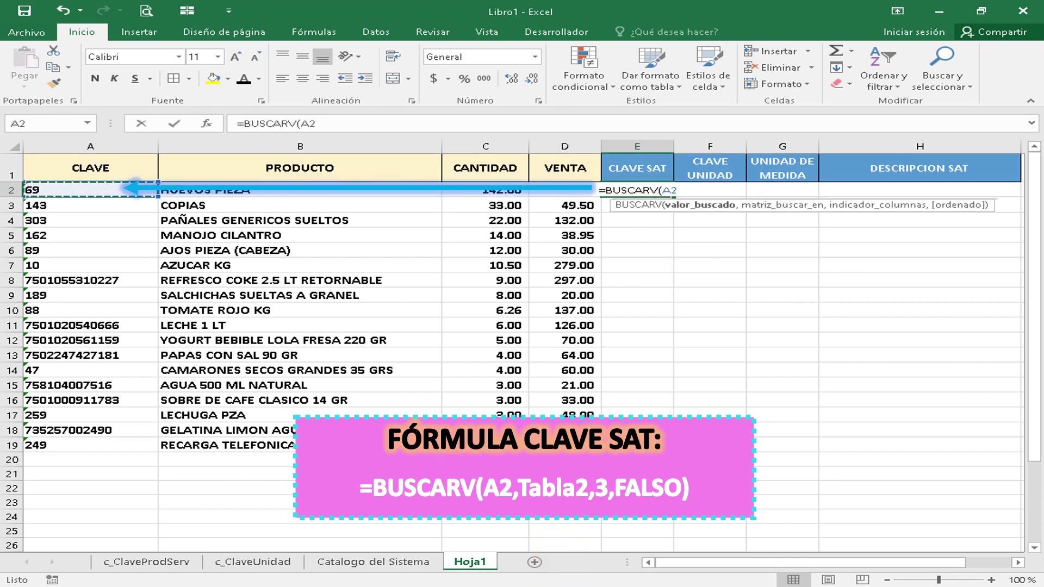
type(",")
left_click(380, 562)
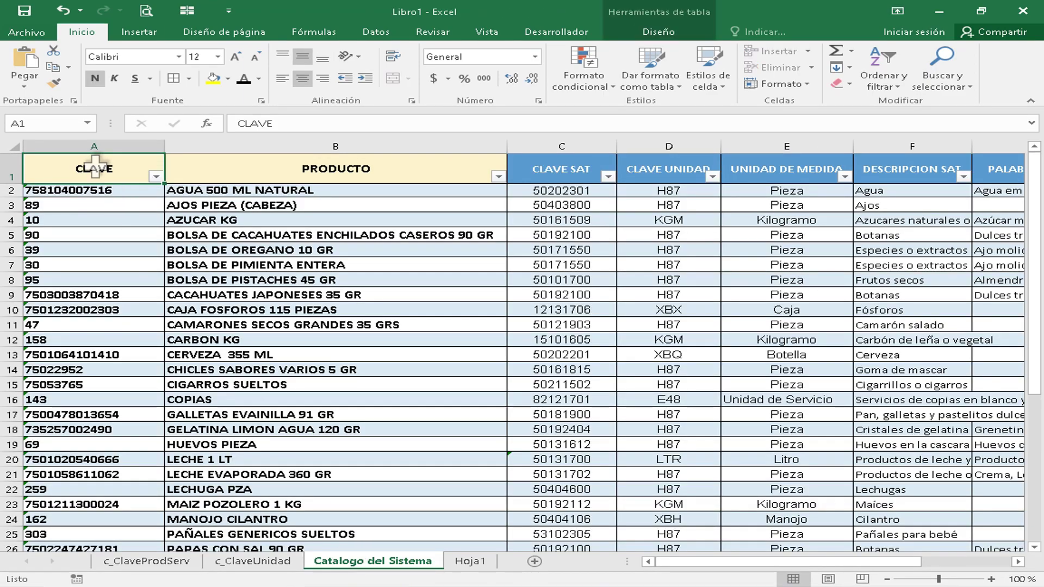
left_click_drag(94, 169, 971, 532)
type(",")
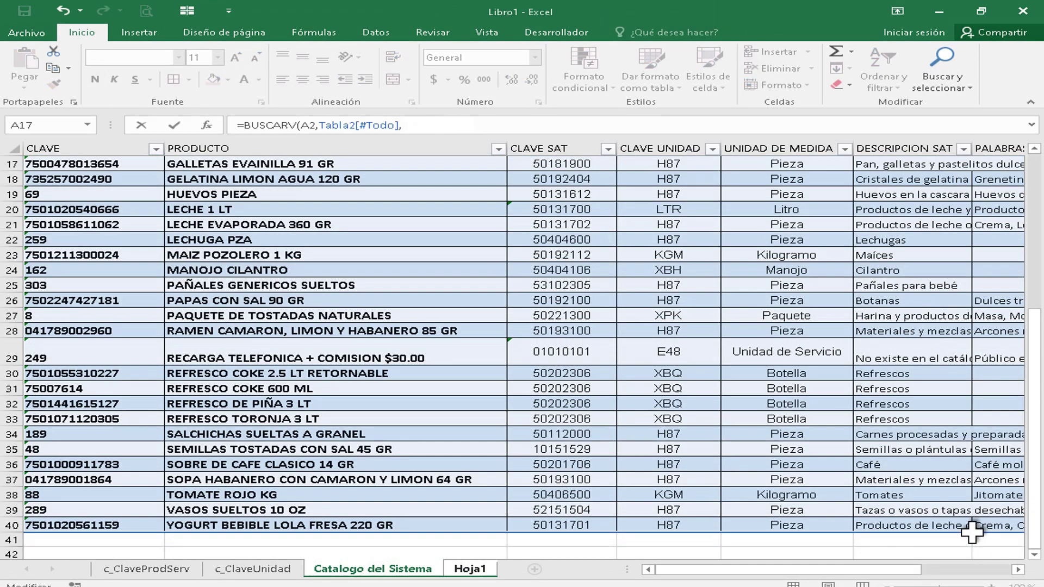
type(" 3,FALSO")
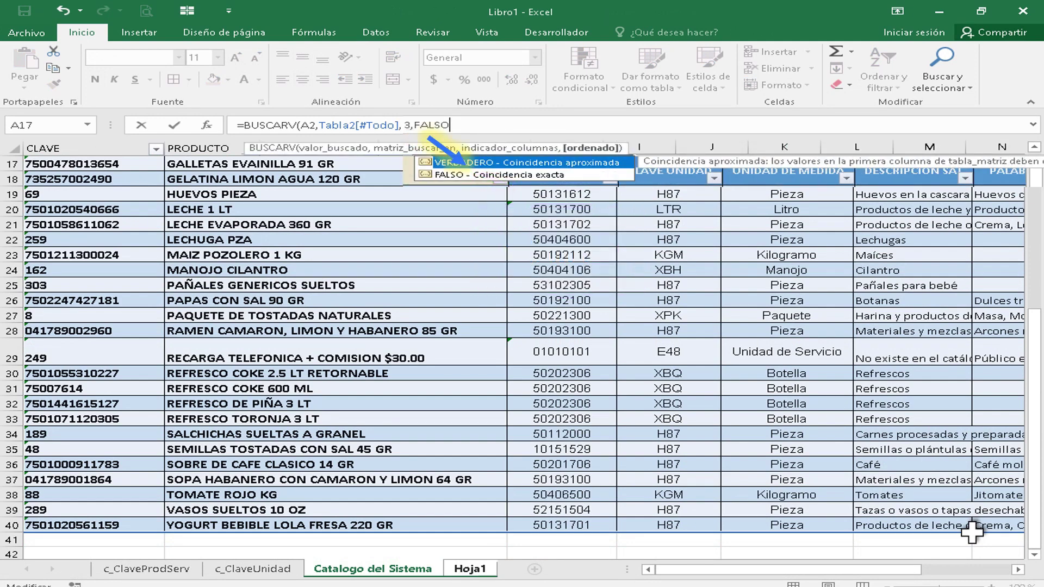
type(")")
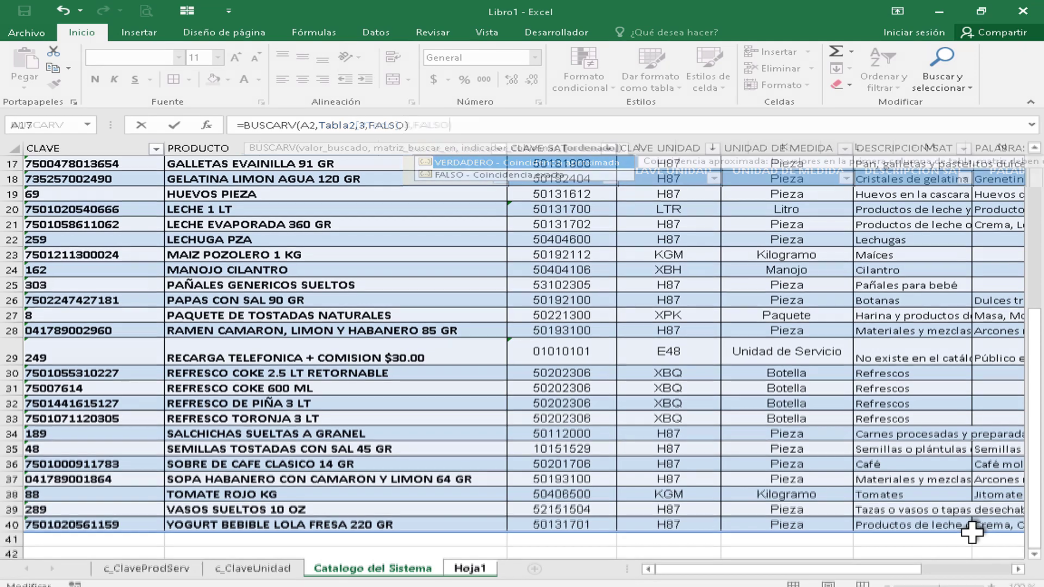
left_click(469, 569)
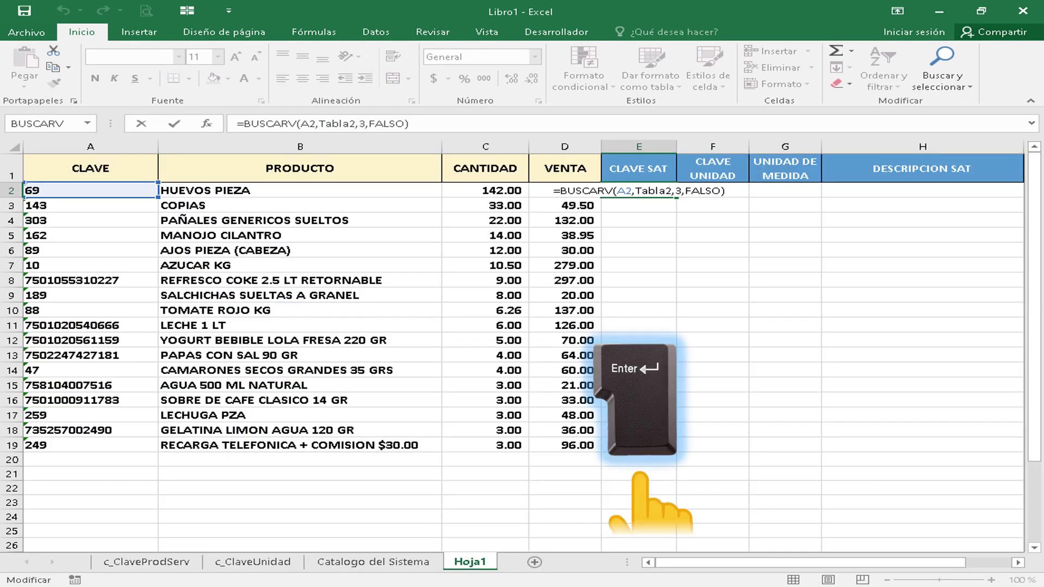
key("Return")
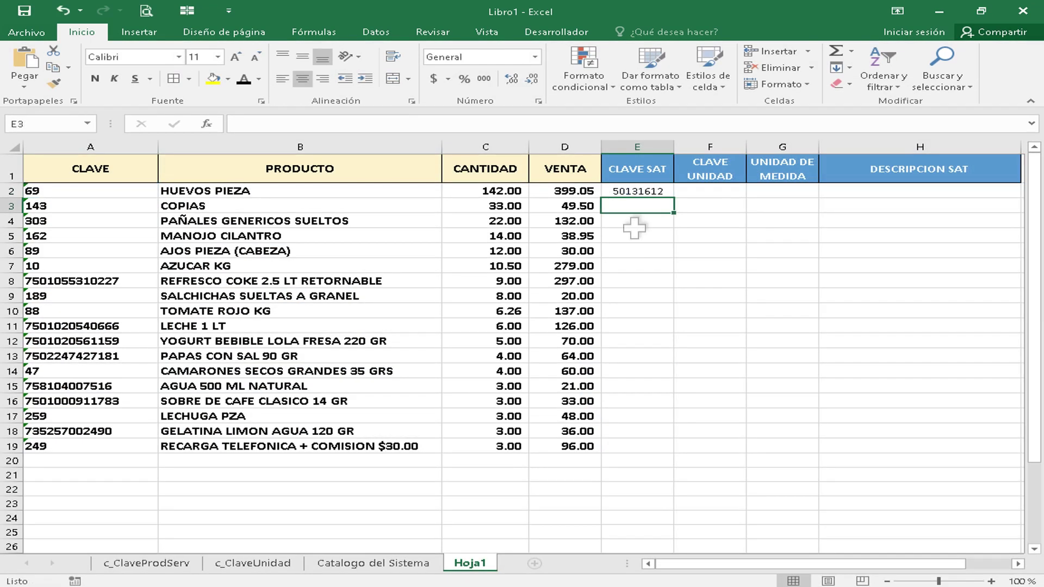
- Fill the CLAVE SAT formula from E2 down to E19
left_click(635, 190)
left_click_drag(672, 197, 739, 447)
left_click(643, 461)
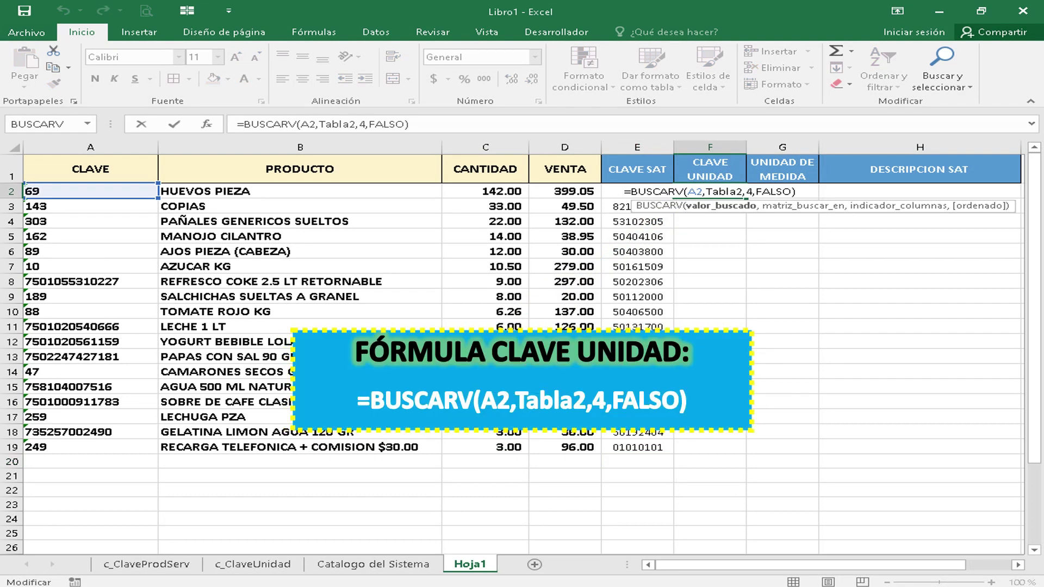
- Fill CLAVE UNIDAD, UNIDAD DE MEDIDA and DESCRIPCION SAT through row 19 with matching lookups, using =BUSCARV(A2,Tabla2,6,FALSO) in H2
left_click(782, 192)
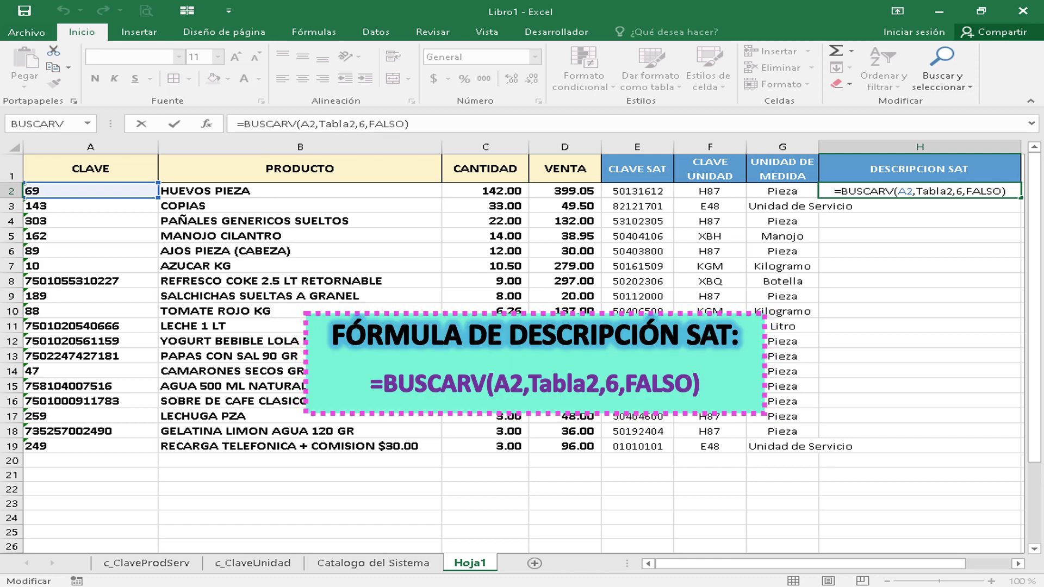
key("Return")
left_click(919, 169)
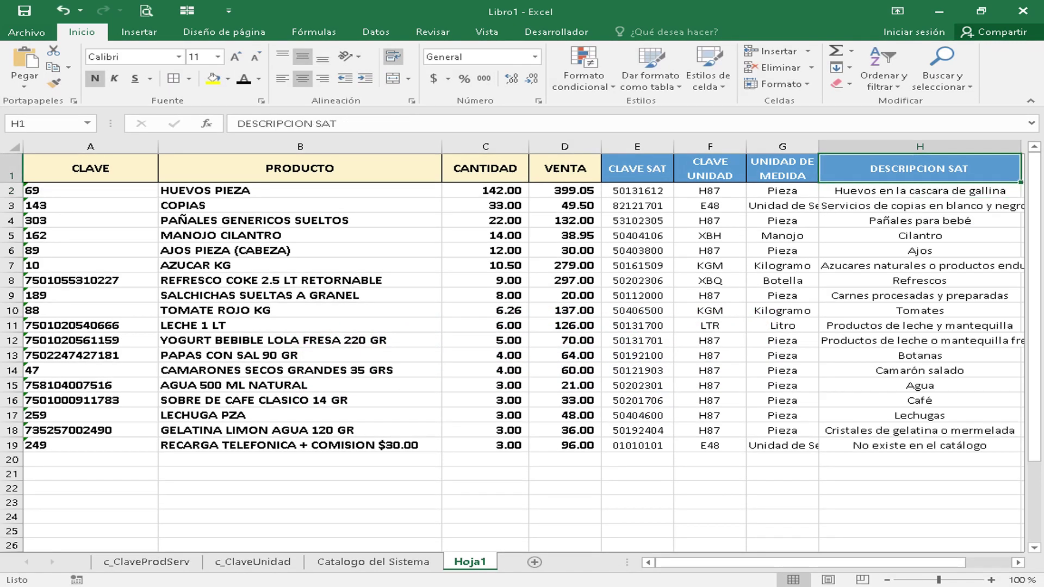